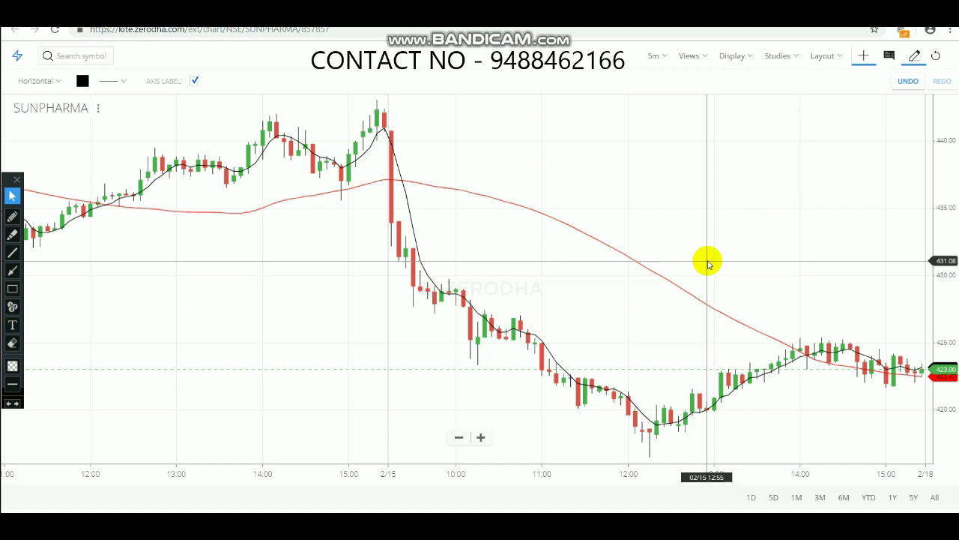
- Delete both existing moving-average studies, the 60-period and the 5-period, from the SUNPHARMA chart
{"action": "left_click", "coordinate": [780, 56]}
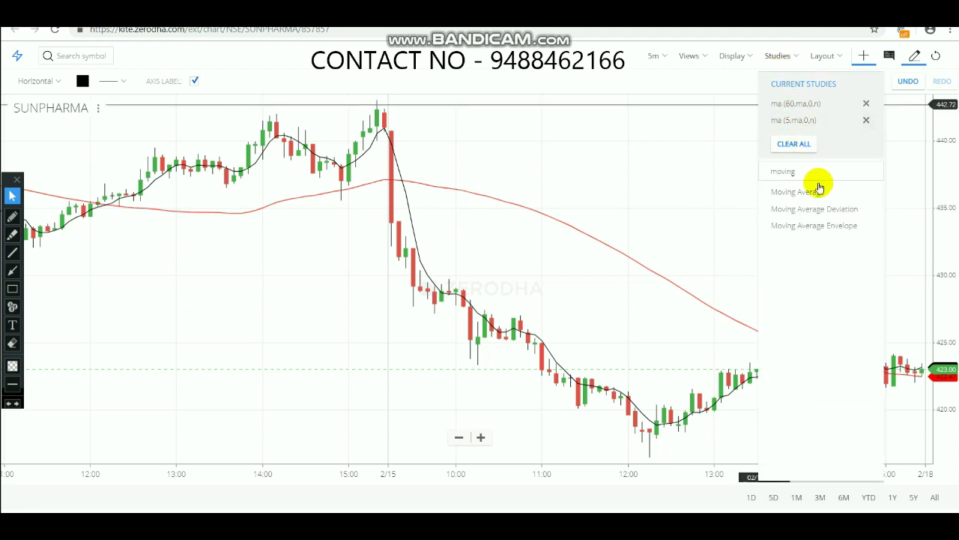
{"action": "left_click", "coordinate": [867, 103]}
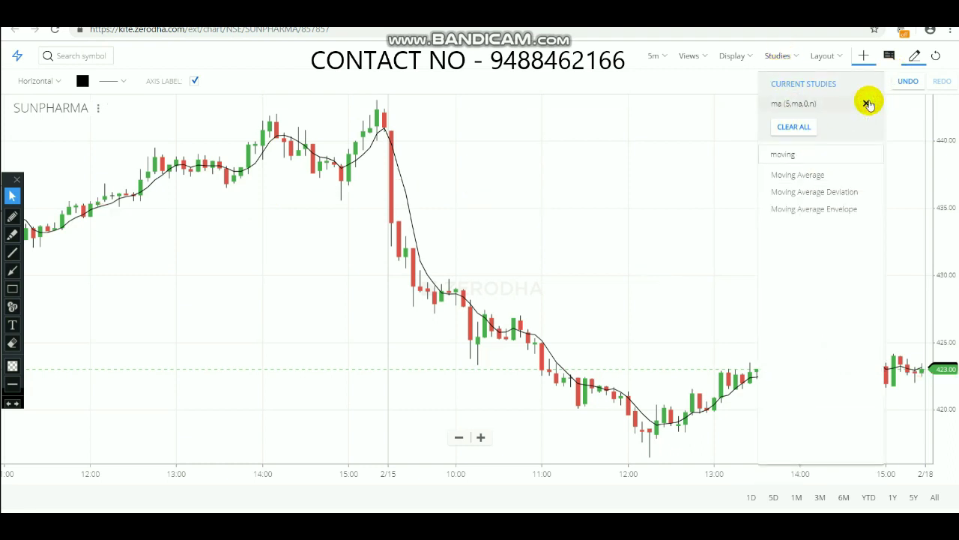
{"action": "left_click", "coordinate": [867, 103]}
- Add a Moving Average study with its period changed from 50 to 60
{"action": "left_click", "coordinate": [834, 100]}
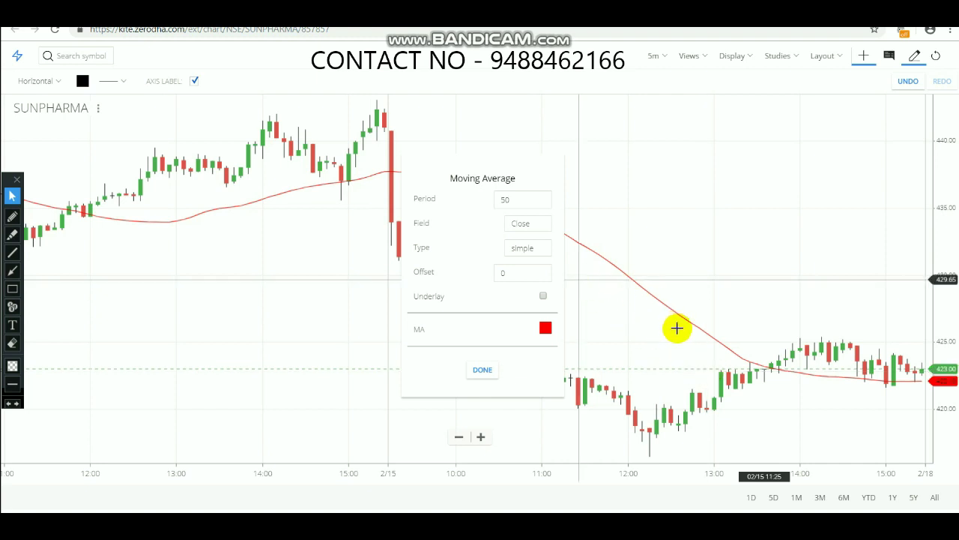
{"action": "double_click", "coordinate": [516, 202]}
{"action": "key", "text": "BackSpace"}
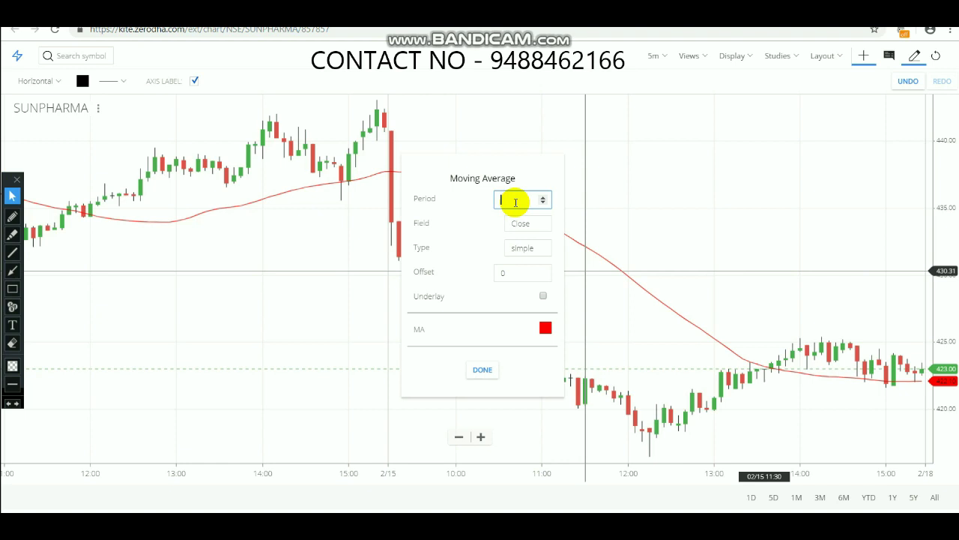
{"action": "type", "text": "60"}
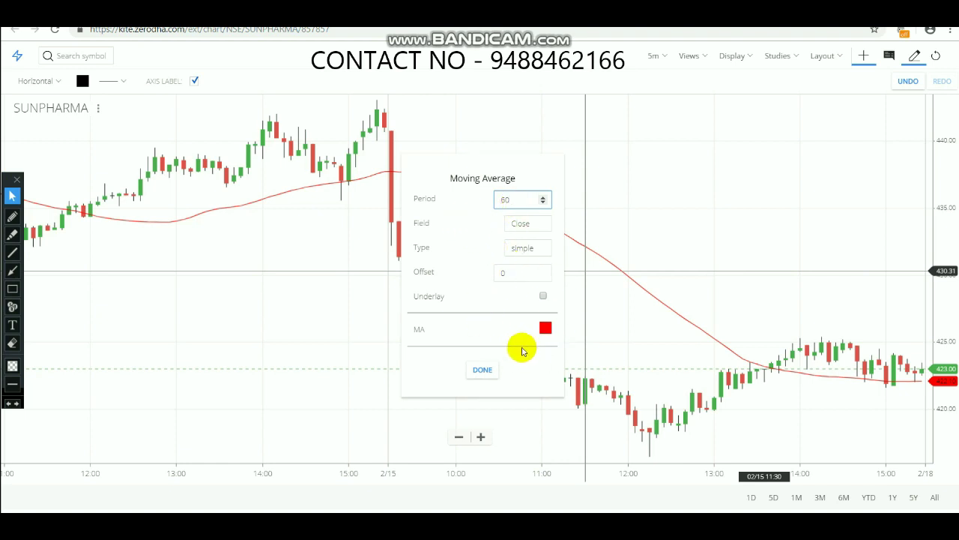
{"action": "left_click", "coordinate": [486, 371]}
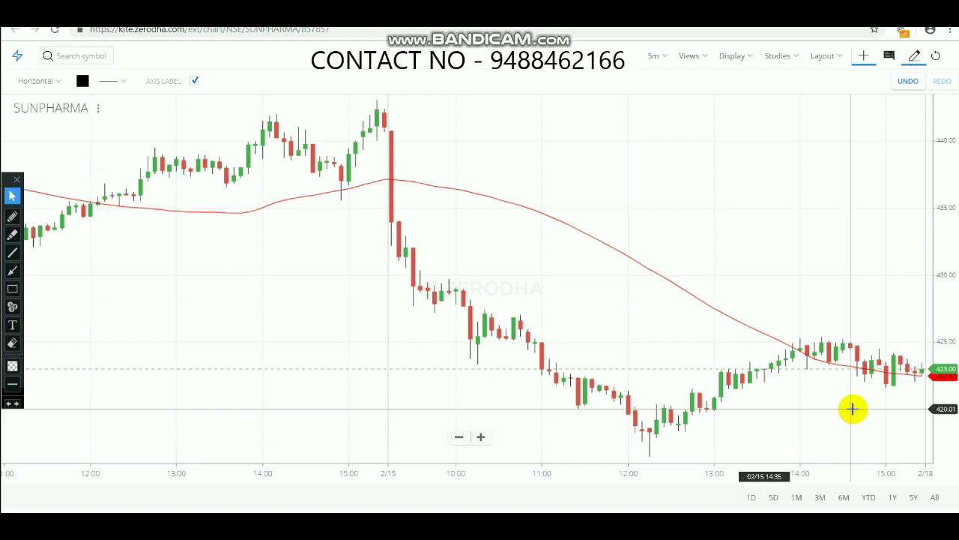
- Add a second Moving Average study with period 5 and a black line colour
{"action": "left_click", "coordinate": [778, 57]}
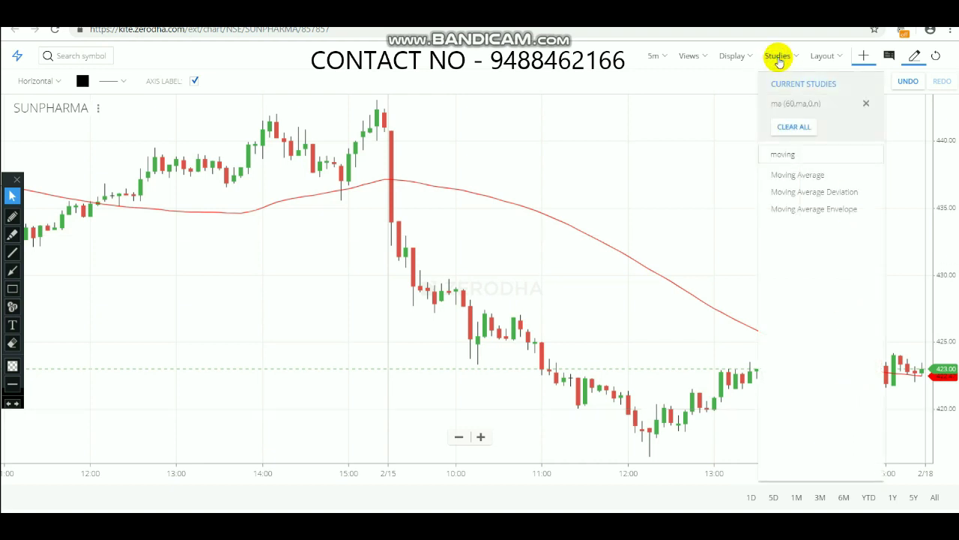
{"action": "left_click", "coordinate": [796, 177]}
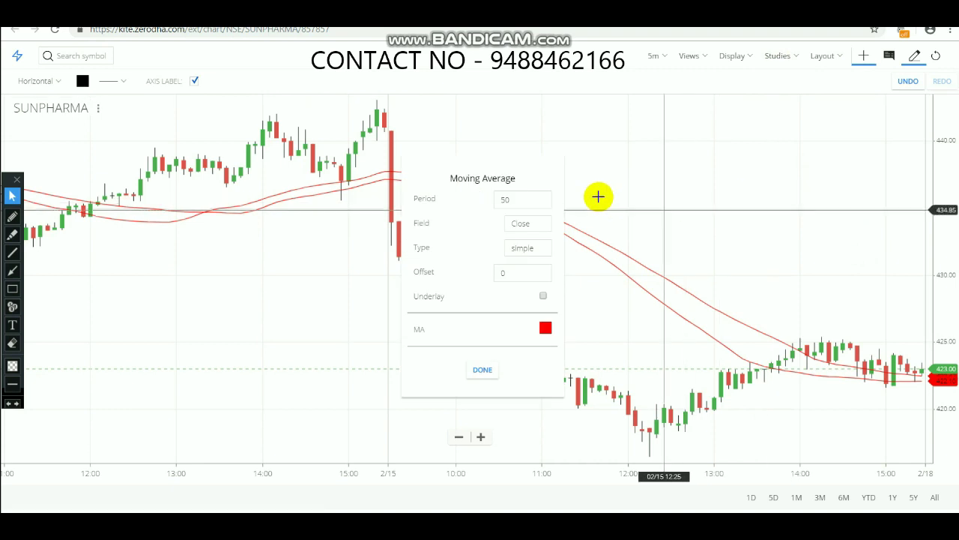
{"action": "left_click", "coordinate": [523, 199]}
{"action": "key", "text": "BackSpace"}
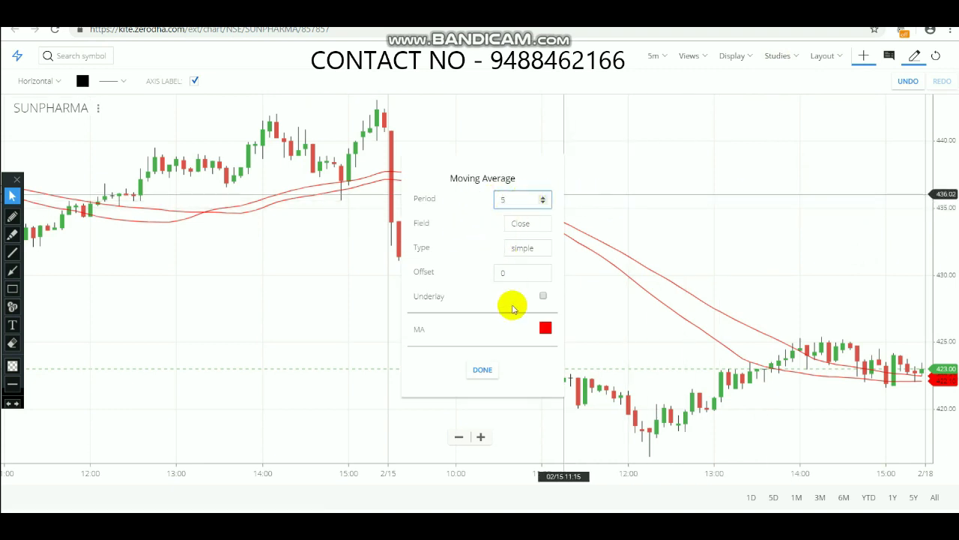
{"action": "left_click", "coordinate": [545, 332]}
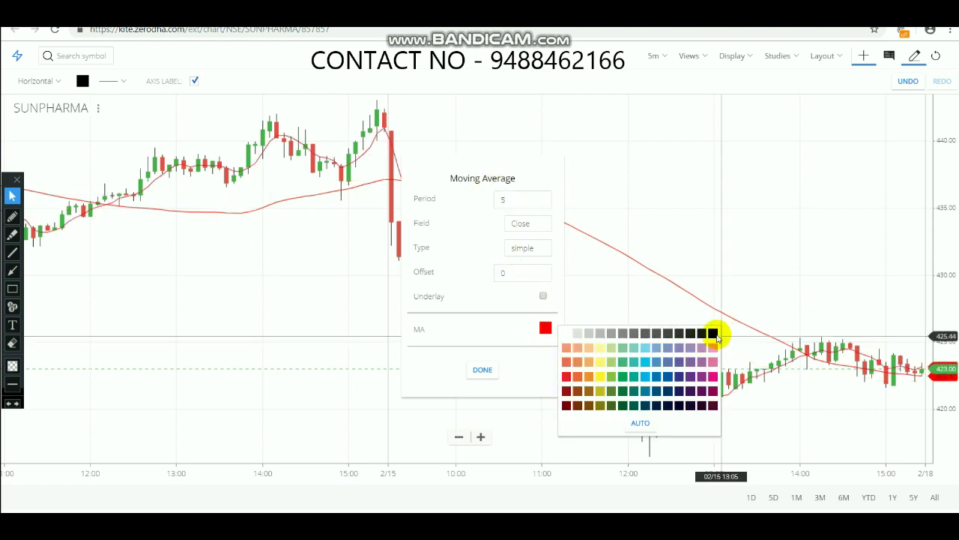
{"action": "left_click", "coordinate": [714, 334]}
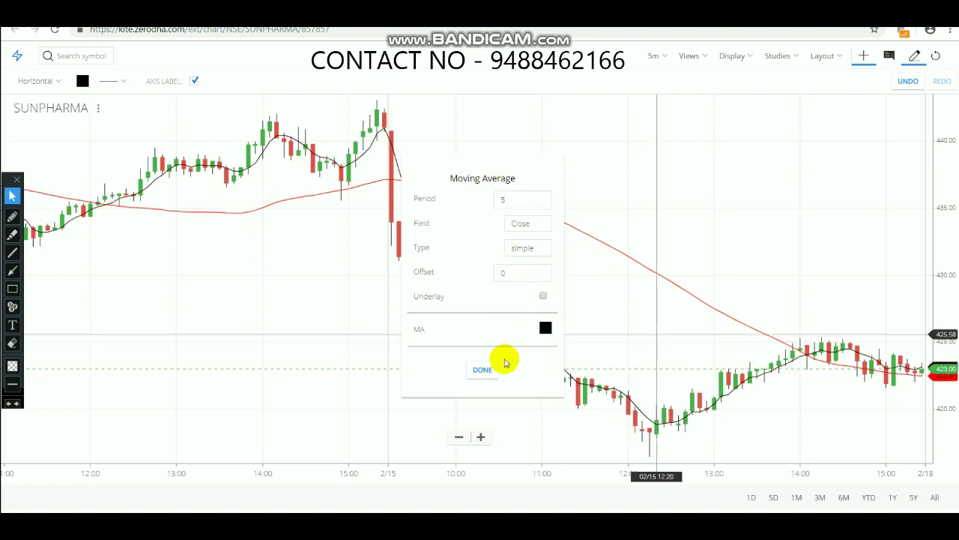
{"action": "left_click", "coordinate": [483, 370]}
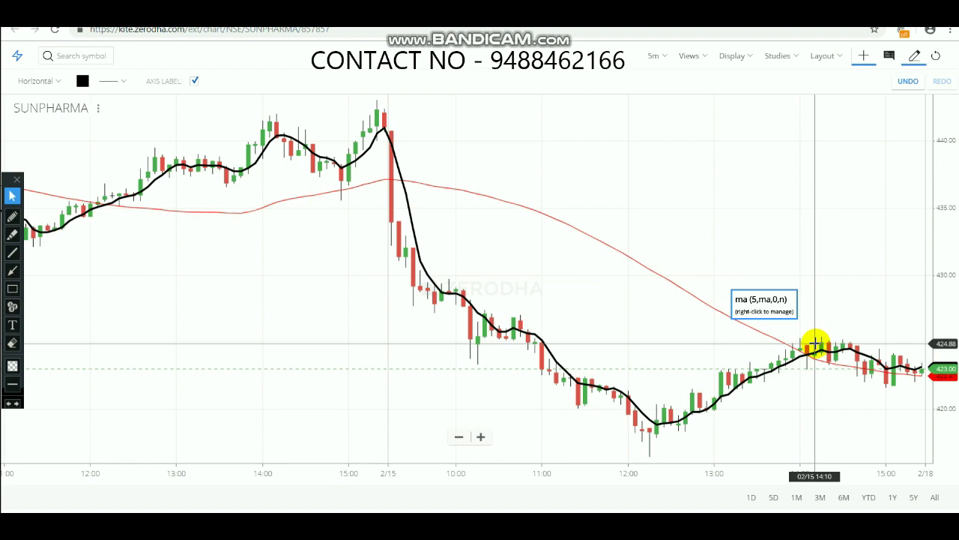
- Check the 60-period average line, then bring up the chart interval choices
{"action": "left_click", "coordinate": [398, 182]}
{"action": "left_click", "coordinate": [531, 274]}
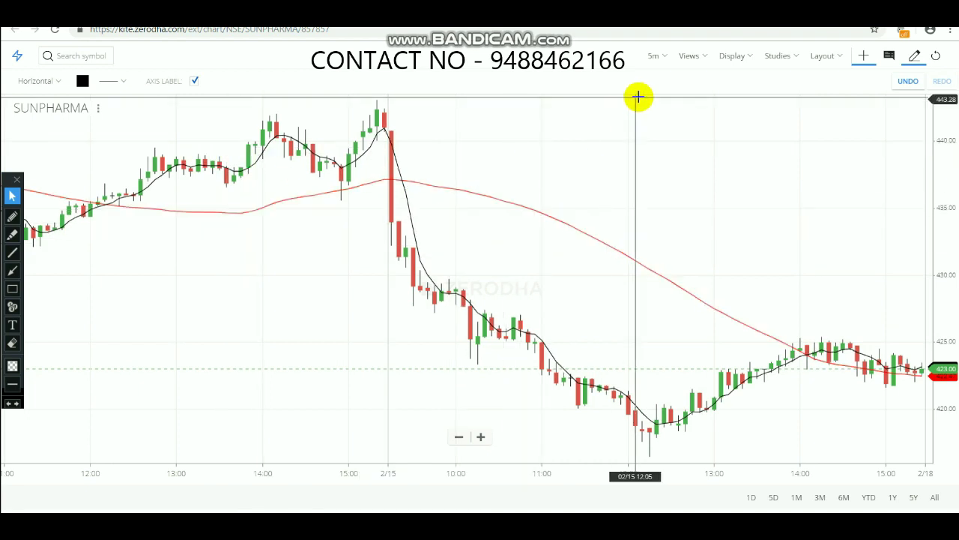
{"action": "left_click", "coordinate": [657, 57]}
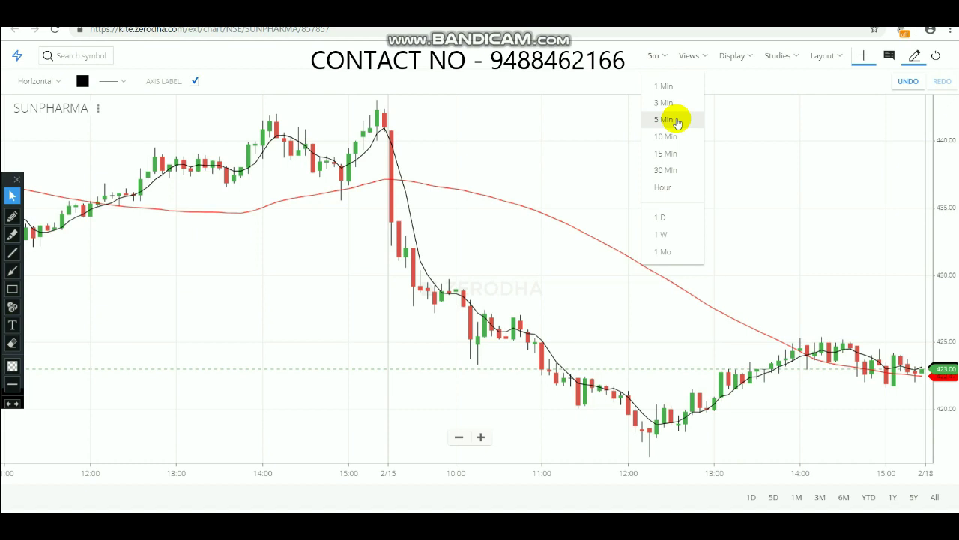
- Keep the 5-minute interval and delete the stray horizontal line at 440.14
{"action": "left_click", "coordinate": [624, 139]}
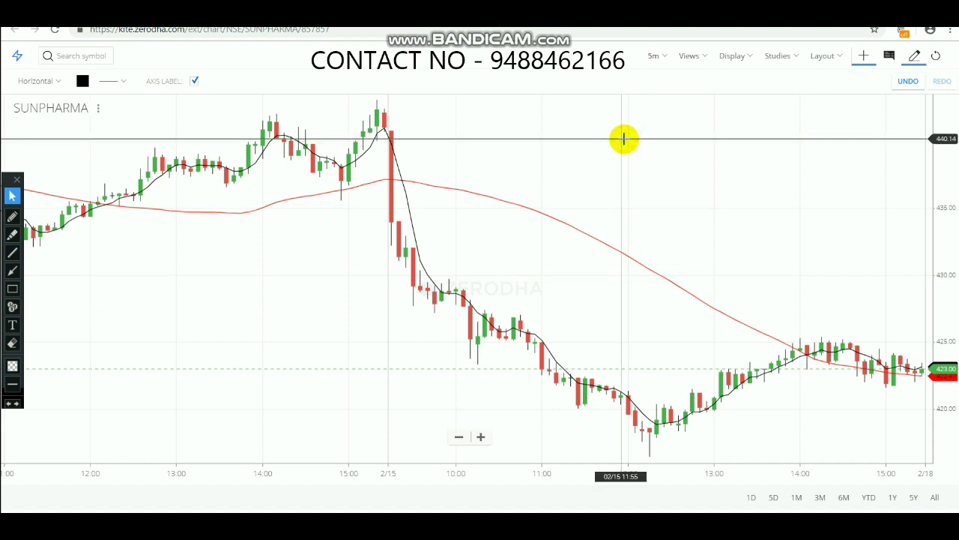
{"action": "right_click", "coordinate": [455, 135]}
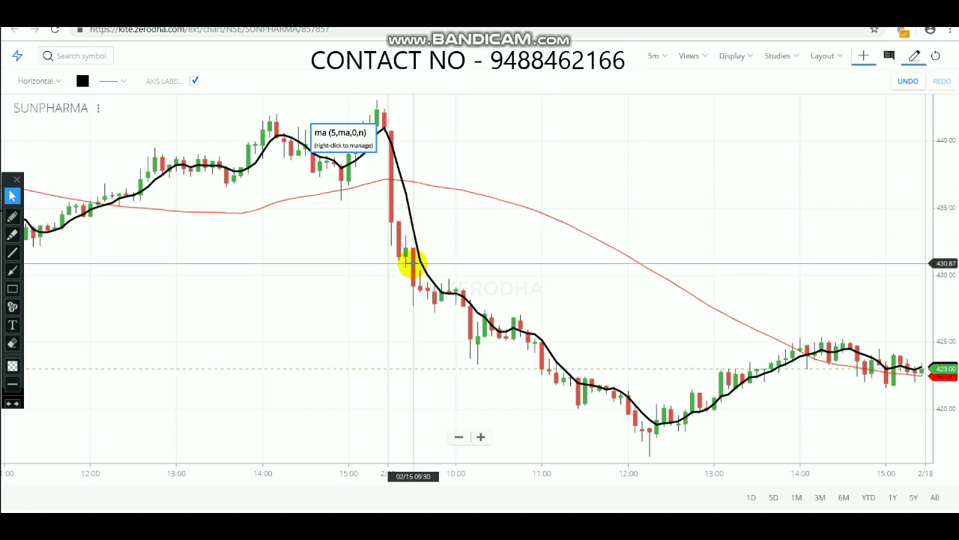
- Place horizontal lines at about 430.64, near 432 and near 425 on the SUNPHARMA chart
{"action": "left_click", "coordinate": [413, 267]}
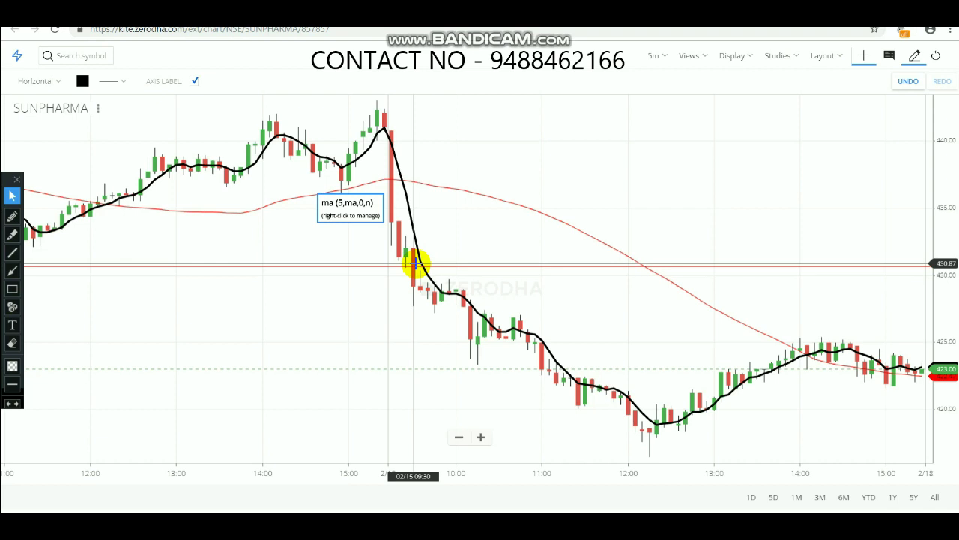
{"action": "left_click", "coordinate": [414, 265]}
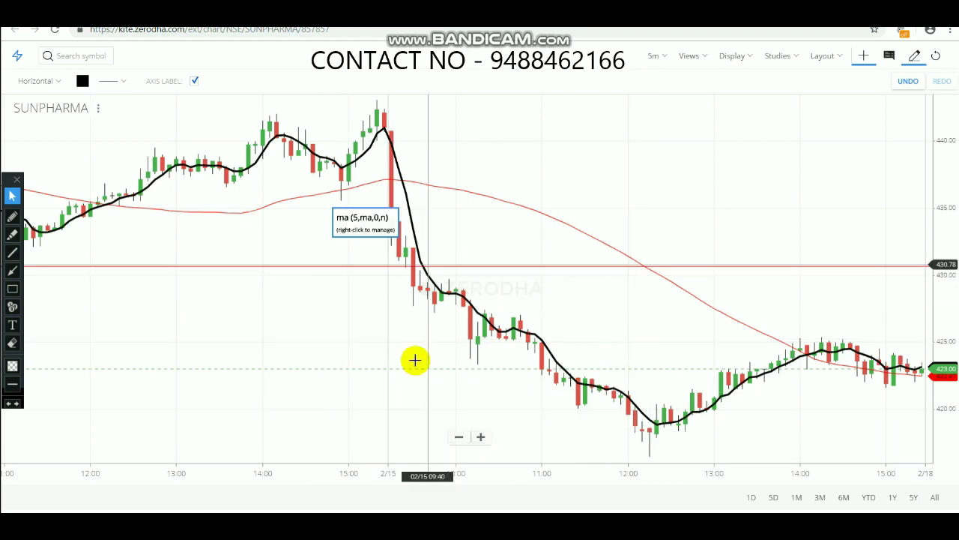
{"action": "left_click", "coordinate": [405, 245]}
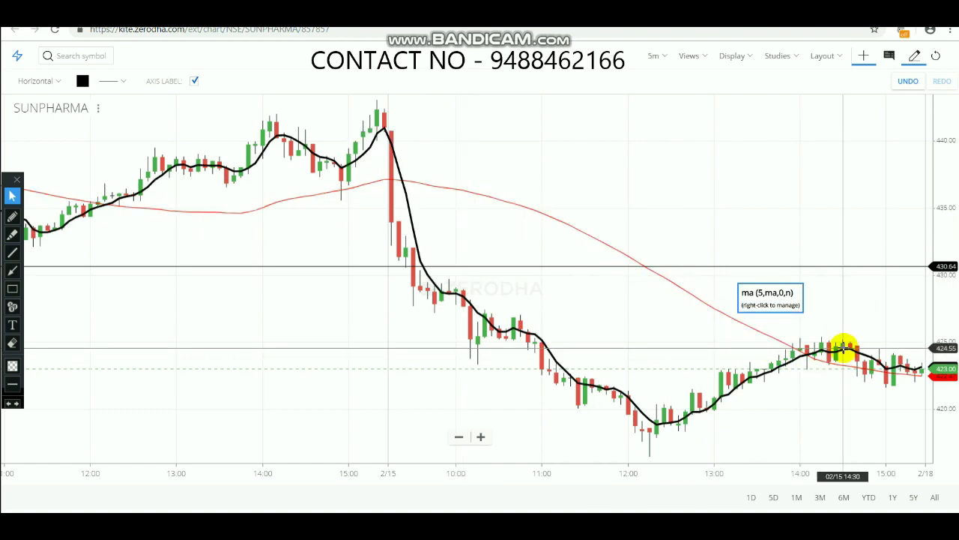
{"action": "left_click", "coordinate": [834, 342]}
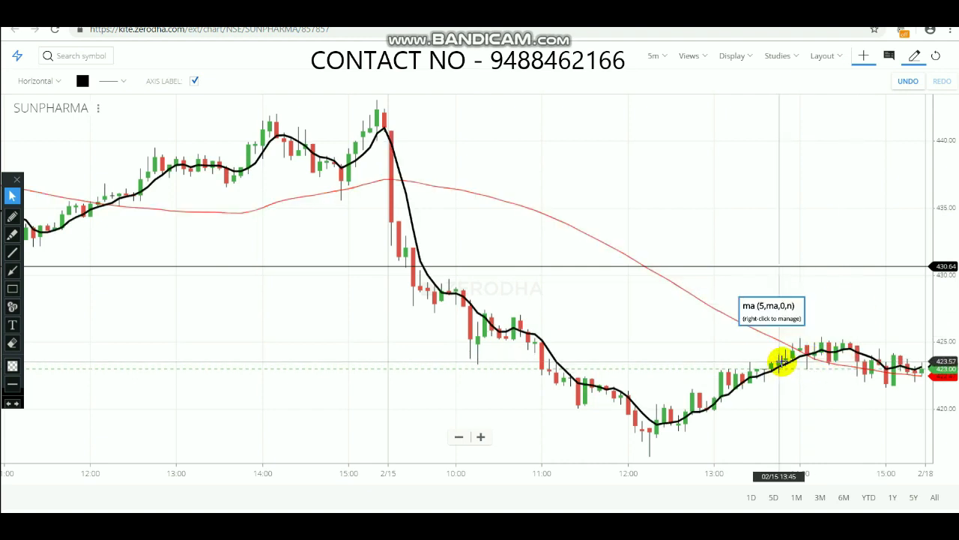
- Delete the horizontal line near 430.7 and pan back to the 2/14 session
{"action": "right_click", "coordinate": [620, 265]}
{"action": "left_click_drag", "start_coordinate": [471, 247], "coordinate": [775, 247]}
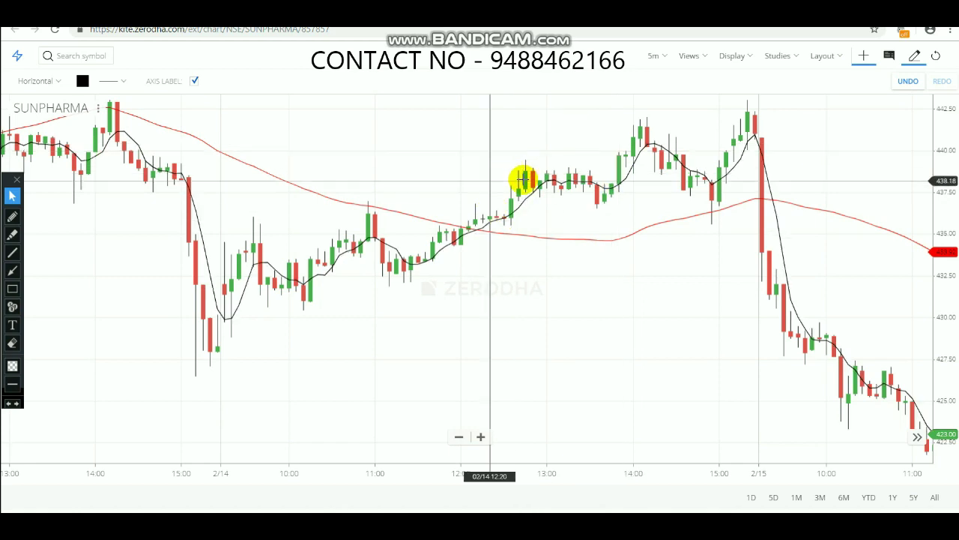
- Pan the SUNPHARMA chart back until the 13 February candles are visible
{"action": "left_click_drag", "start_coordinate": [525, 180], "coordinate": [698, 210]}
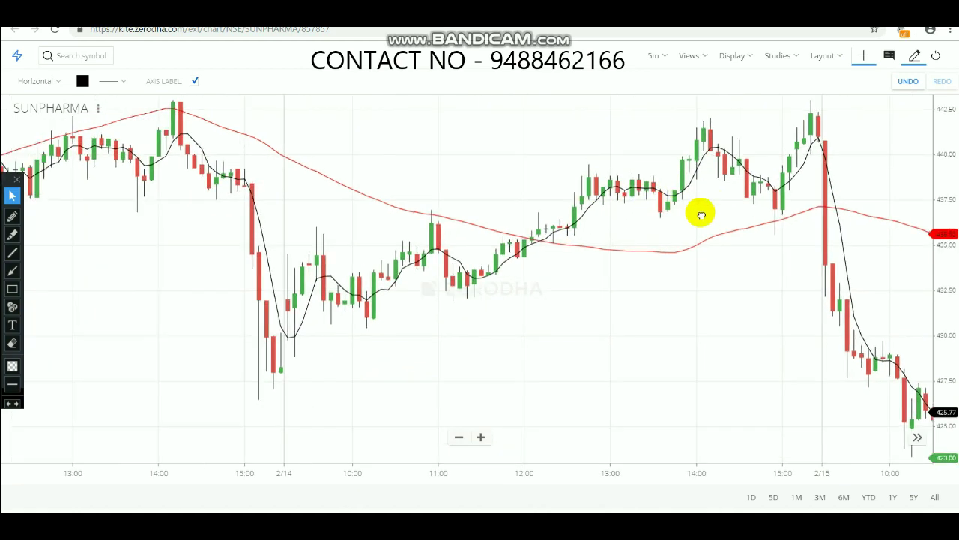
{"action": "left_click_drag", "start_coordinate": [435, 216], "coordinate": [712, 195]}
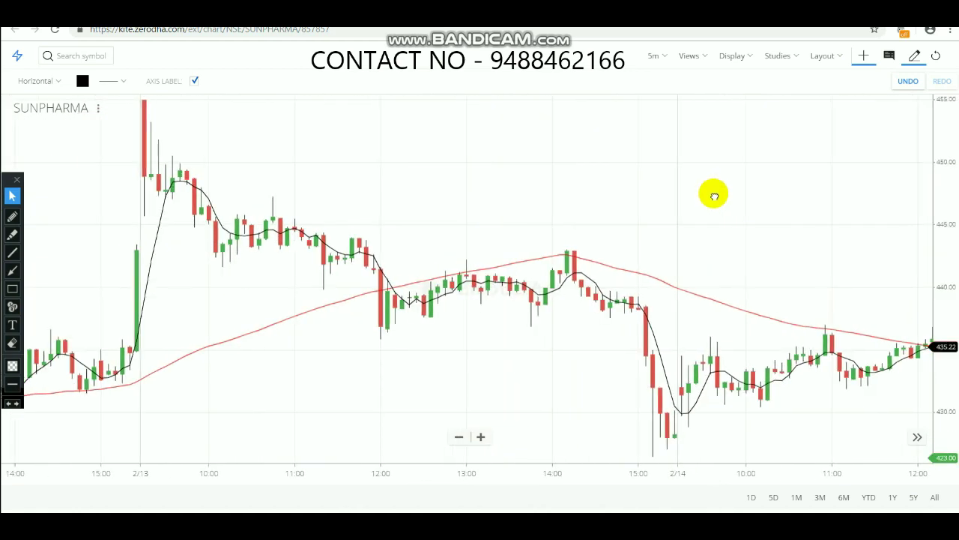
{"action": "left_click_drag", "start_coordinate": [372, 228], "coordinate": [439, 144]}
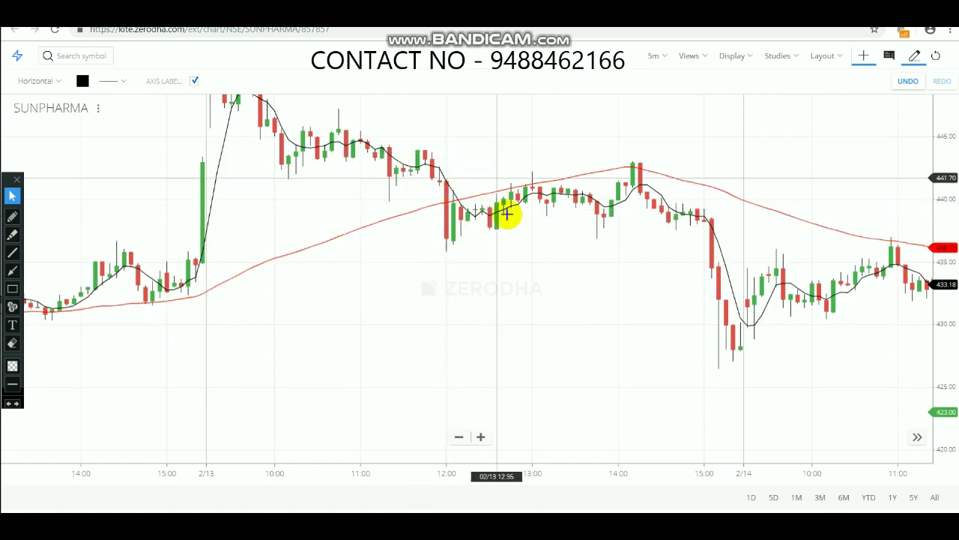
- Draw a horizontal support line at about 436.89, then right-click it to delete it
{"action": "left_click", "coordinate": [477, 239]}
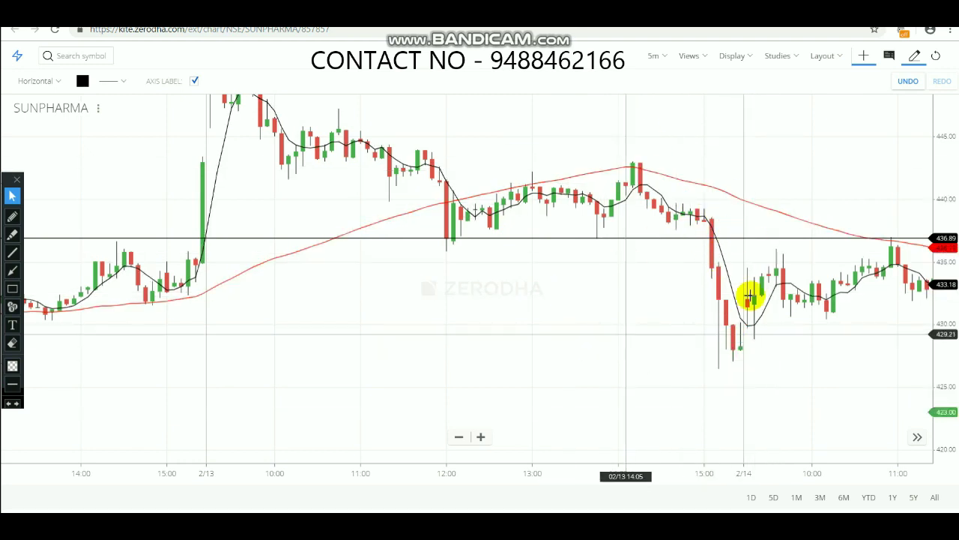
{"action": "right_click", "coordinate": [672, 239]}
- Pan the SUNPHARMA chart back to show the 11 and 12 February sessions
{"action": "left_click_drag", "start_coordinate": [465, 164], "coordinate": [695, 180]}
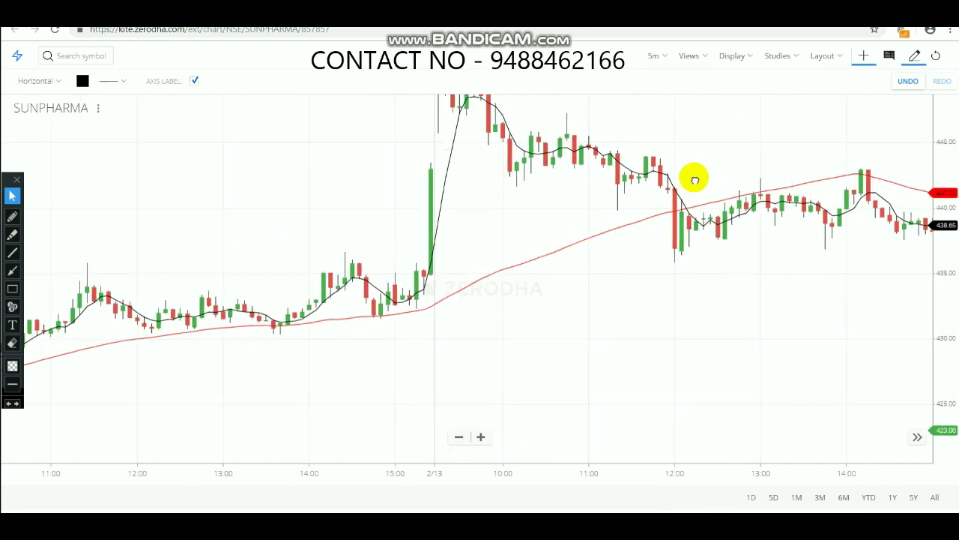
{"action": "left_click_drag", "start_coordinate": [417, 182], "coordinate": [779, 136]}
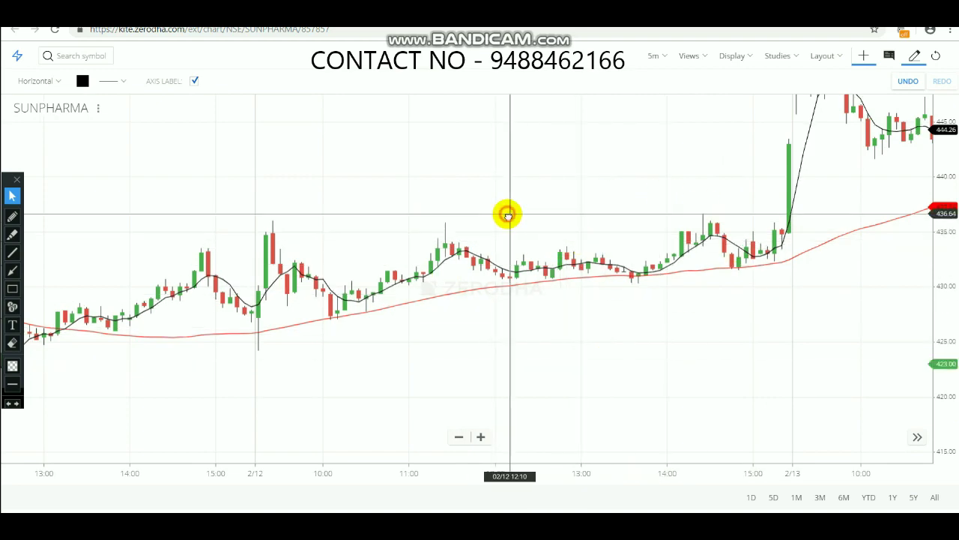
{"action": "left_click_drag", "start_coordinate": [508, 216], "coordinate": [589, 172]}
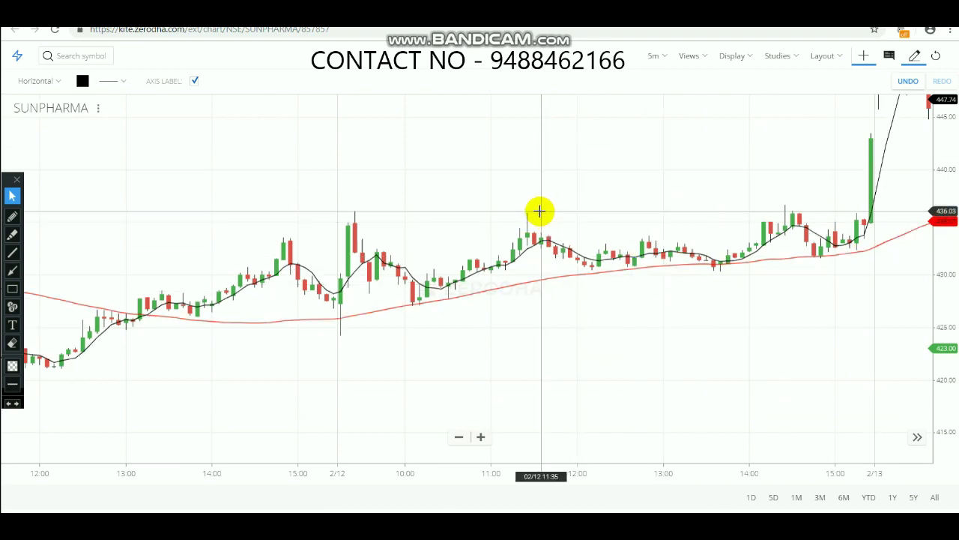
{"action": "left_click_drag", "start_coordinate": [541, 210], "coordinate": [760, 175]}
{"action": "left_click_drag", "start_coordinate": [377, 258], "coordinate": [575, 264]}
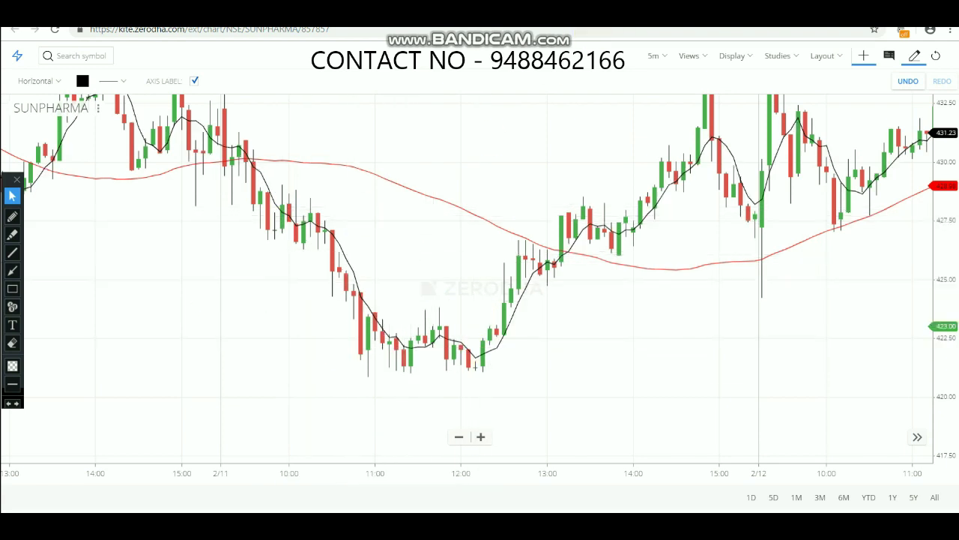
- Switch to the RELIANCE 5-minute chart with Ctrl+Tab and shift the view toward recent candles
{"action": "key", "text": "ctrl+Tab"}
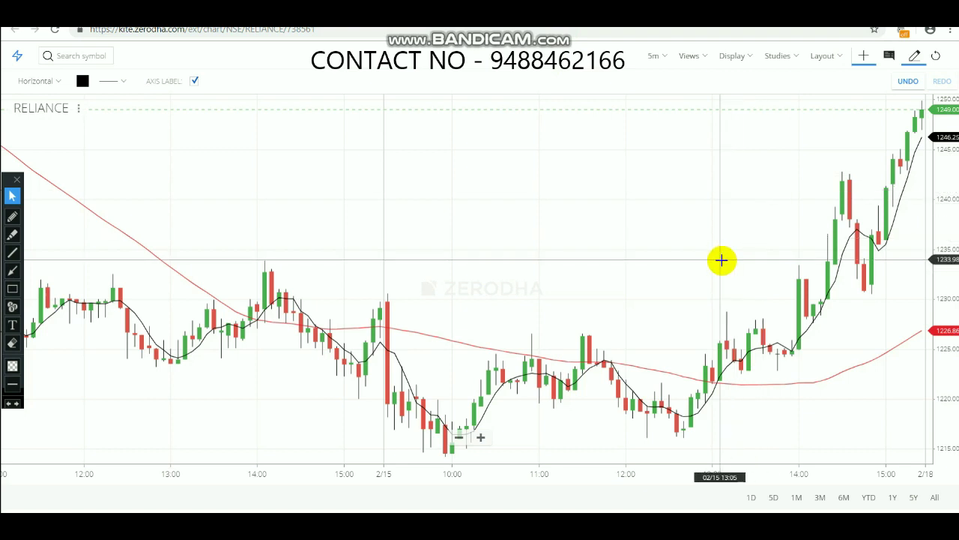
{"action": "left_click_drag", "start_coordinate": [638, 234], "coordinate": [604, 197]}
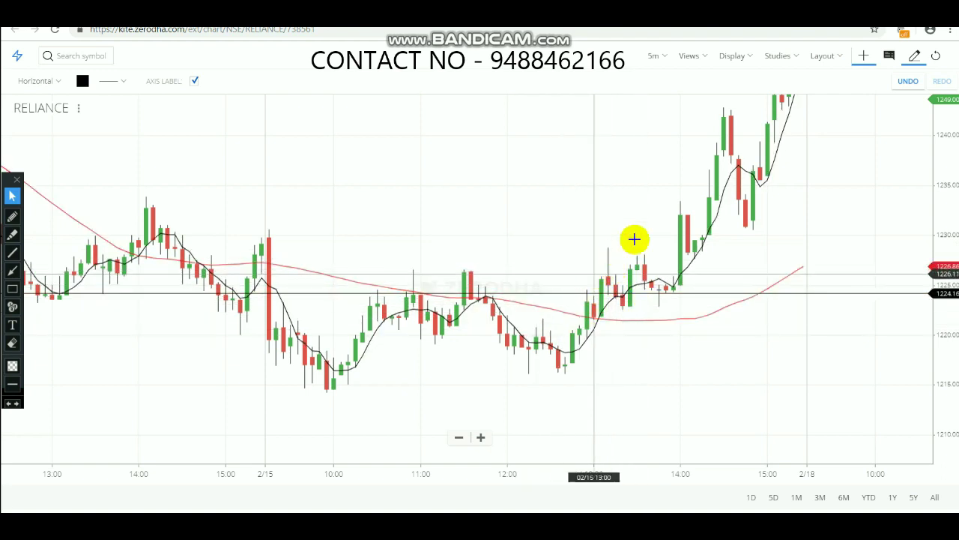
- Place a horizontal line on the RELIANCE chart and move it to about 1228.88, above 1224.16
{"action": "left_click_drag", "start_coordinate": [669, 193], "coordinate": [647, 223]}
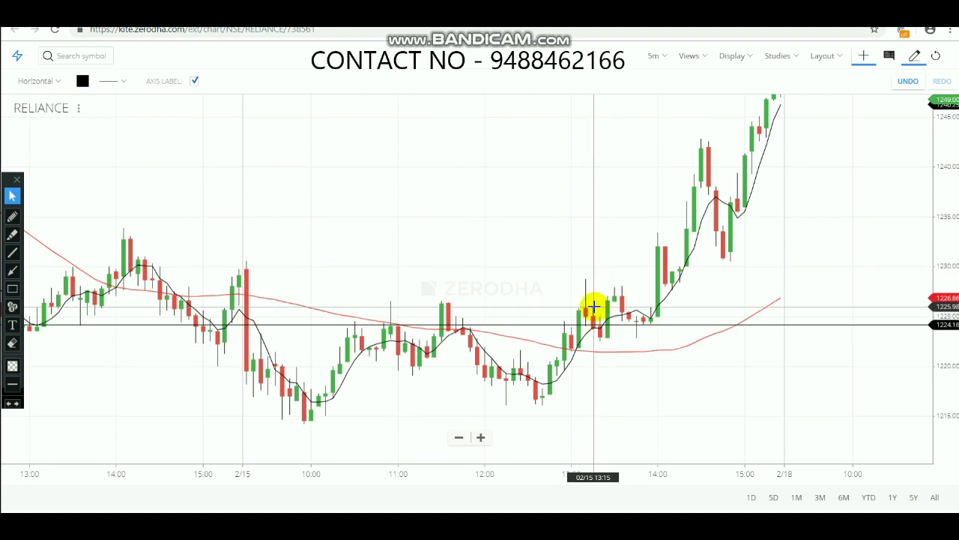
{"action": "left_click", "coordinate": [464, 345]}
{"action": "mouse_move", "coordinate": [465, 345]}
{"action": "left_mouse_down"}
{"action": "mouse_move", "coordinate": [608, 383]}
{"action": "mouse_move", "coordinate": [562, 337]}
{"action": "mouse_move", "coordinate": [625, 375]}
{"action": "mouse_move", "coordinate": [521, 427]}
{"action": "left_mouse_up"}
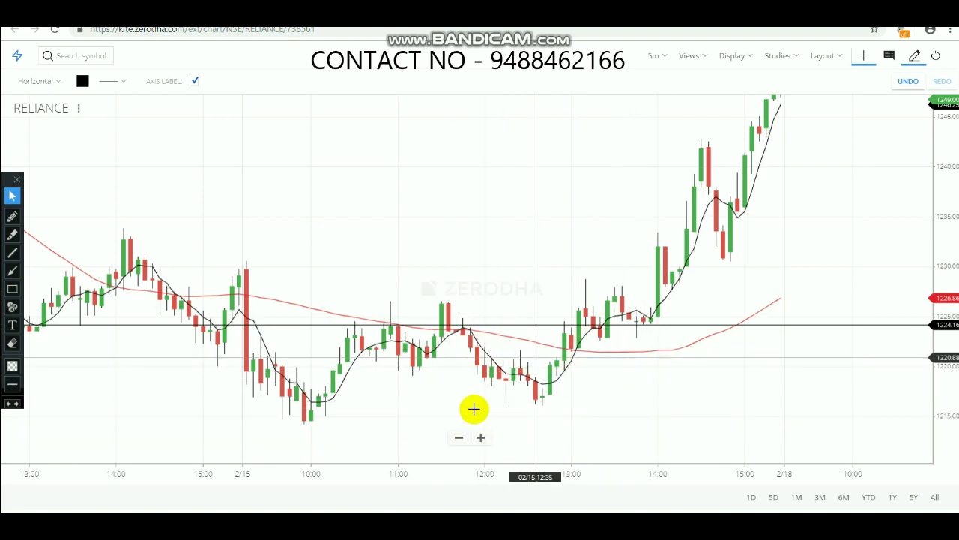
{"action": "left_click_drag", "start_coordinate": [520, 356], "coordinate": [520, 360]}
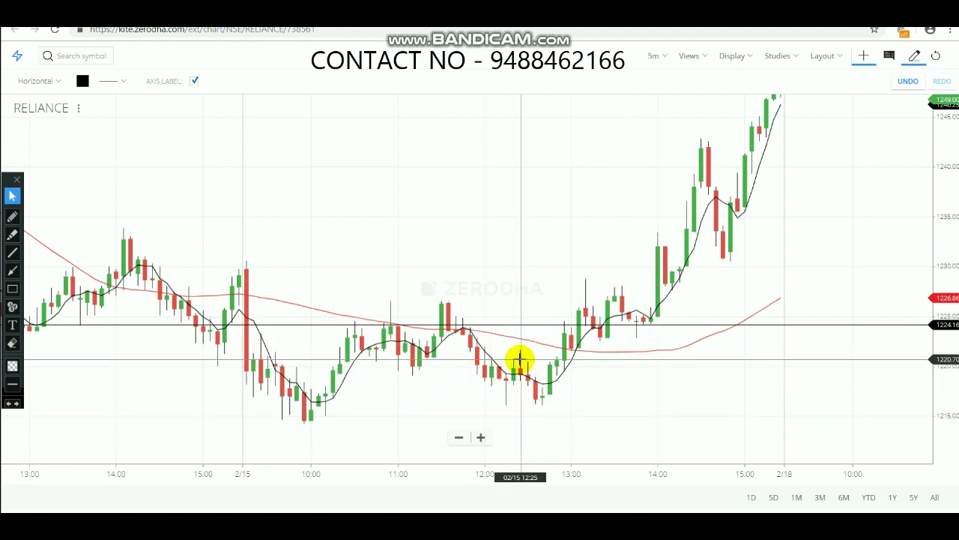
{"action": "left_click_drag", "start_coordinate": [519, 360], "coordinate": [485, 321]}
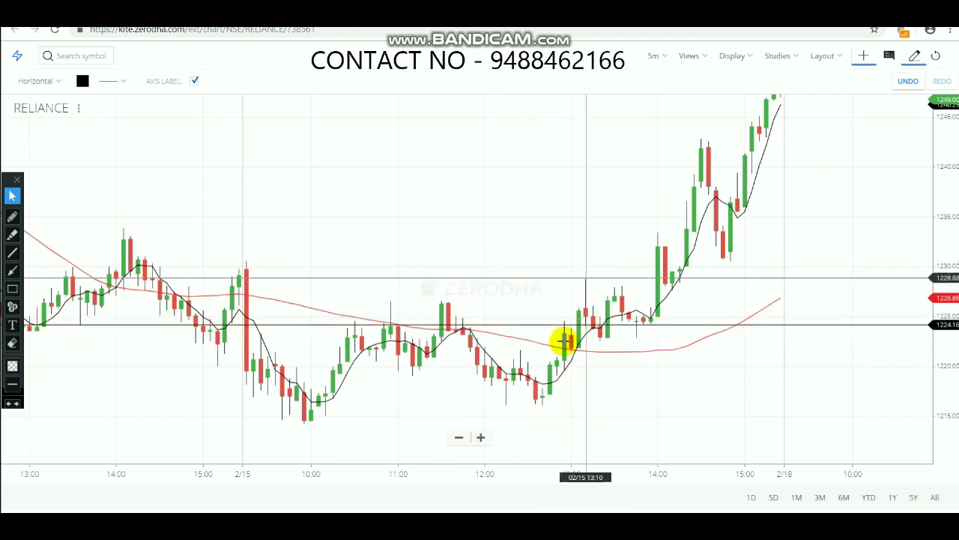
- Add horizontal resistance lines at about 1233, level with the 14 February highs on RELIANCE
{"action": "right_click", "coordinate": [495, 306]}
{"action": "scroll", "coordinate": [520, 117], "scroll_direction": "left", "scroll_amount": 10}
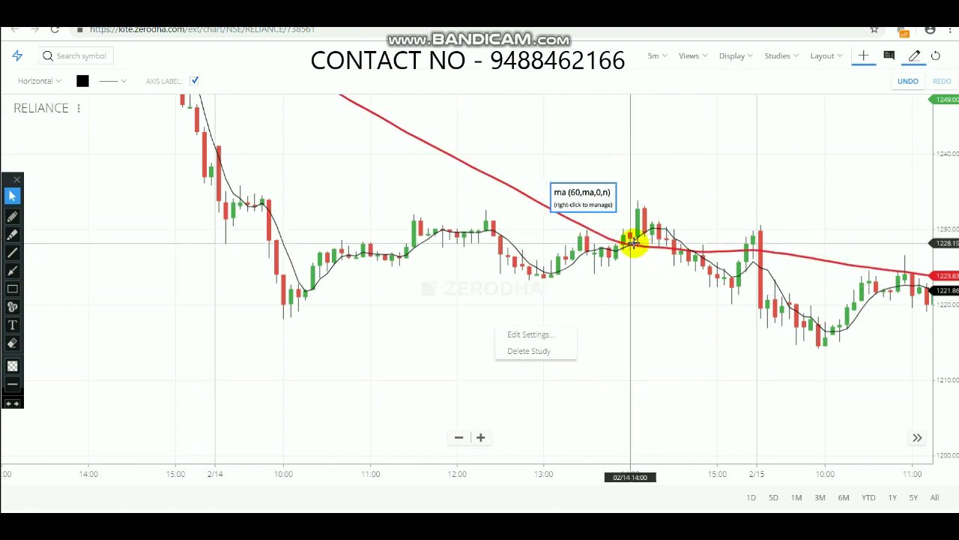
{"action": "left_click", "coordinate": [654, 200]}
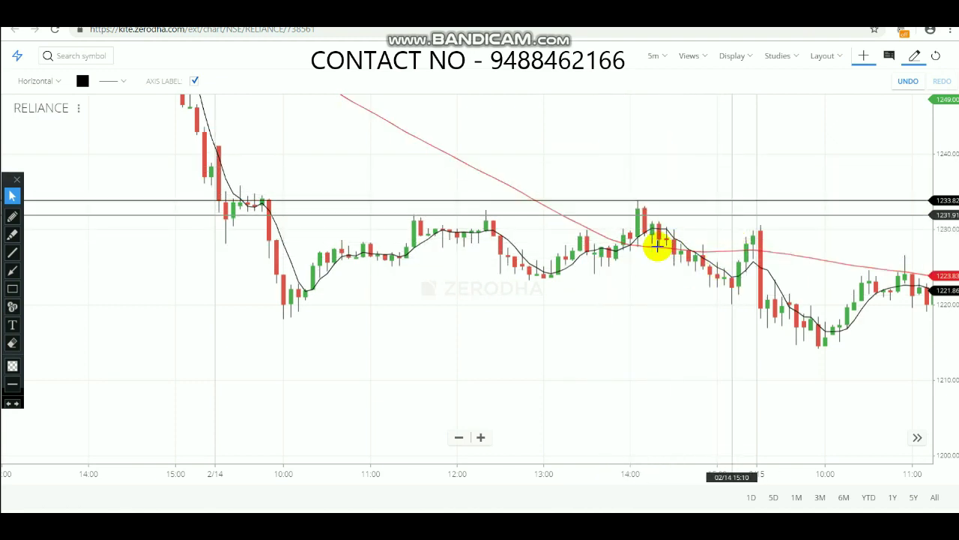
{"action": "left_click", "coordinate": [625, 260]}
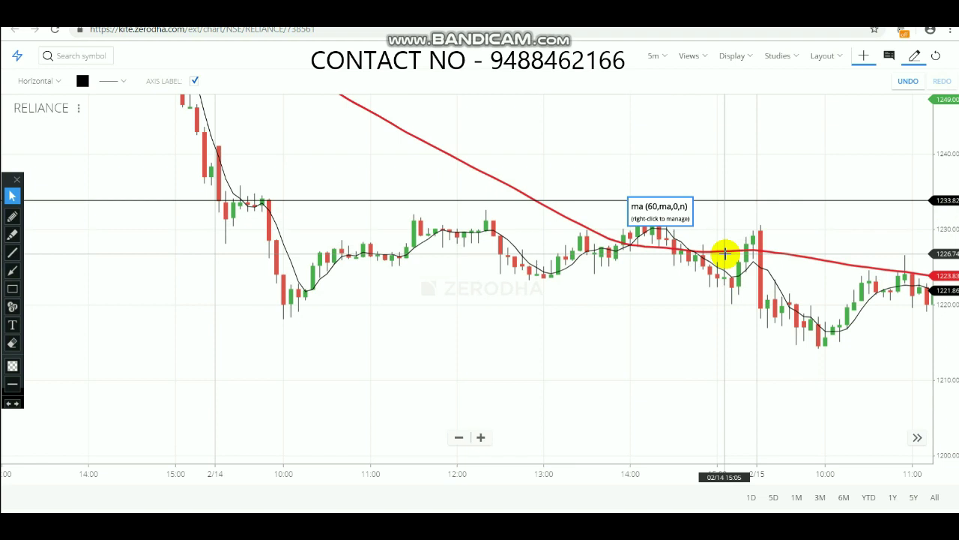
- Delete the extra horizontal line and bring up the SBIN 5-minute chart with both moving averages
{"action": "right_click", "coordinate": [709, 203]}
{"action": "left_click_drag", "start_coordinate": [570, 242], "coordinate": [534, 175]}
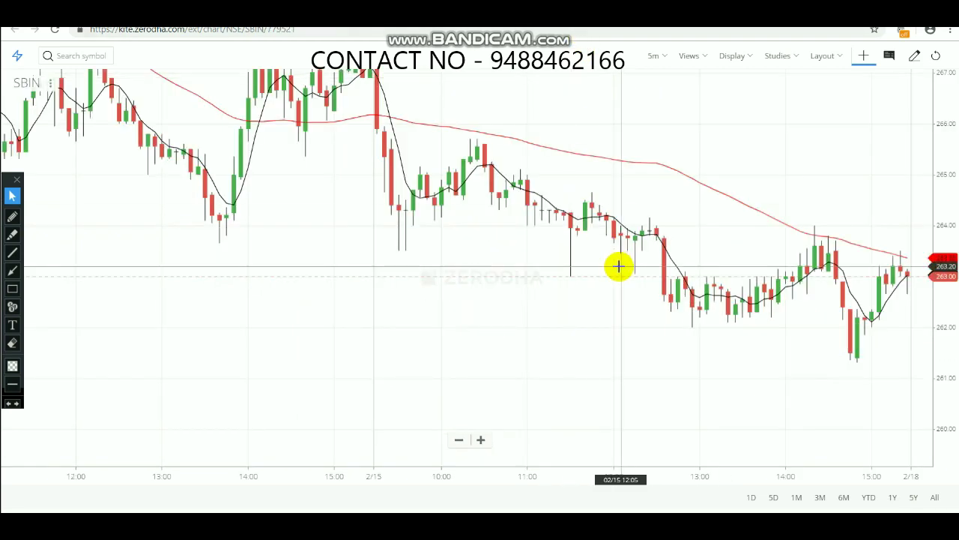
{"action": "left_click_drag", "start_coordinate": [671, 219], "coordinate": [605, 289]}
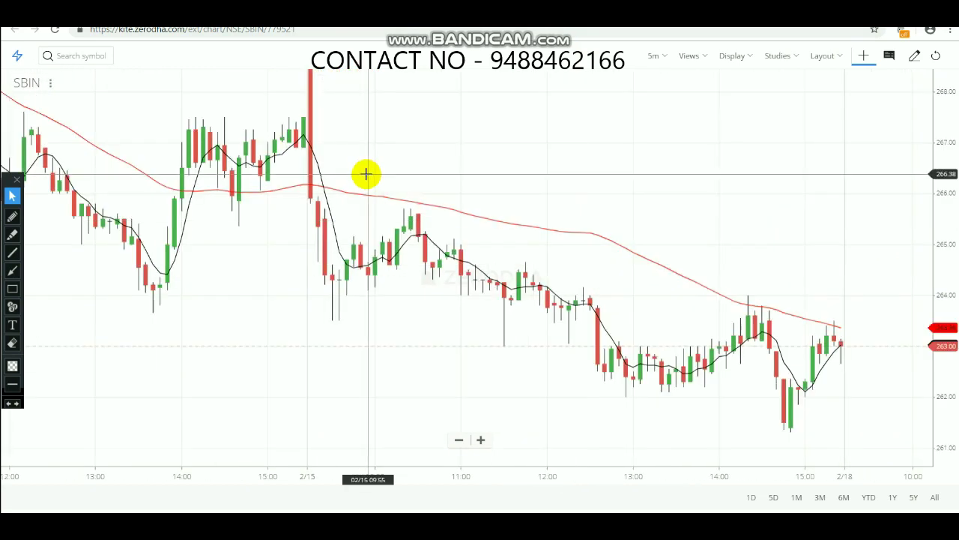